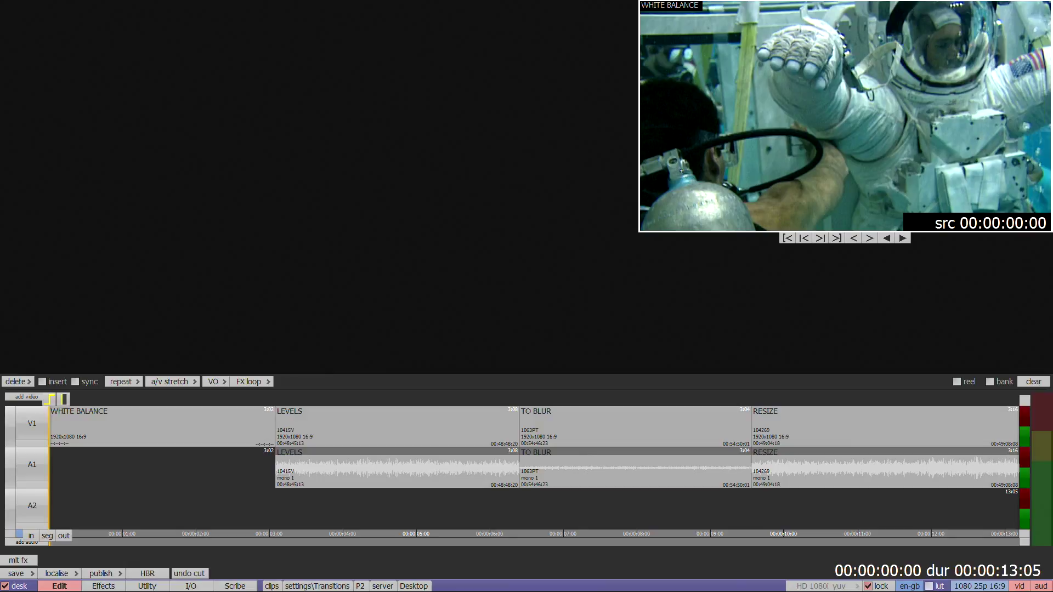
# White-balance the WHITE BALANCE clip by sampling the white parts of the spacesuit, and render and commit the correction
pyautogui.press('F8')
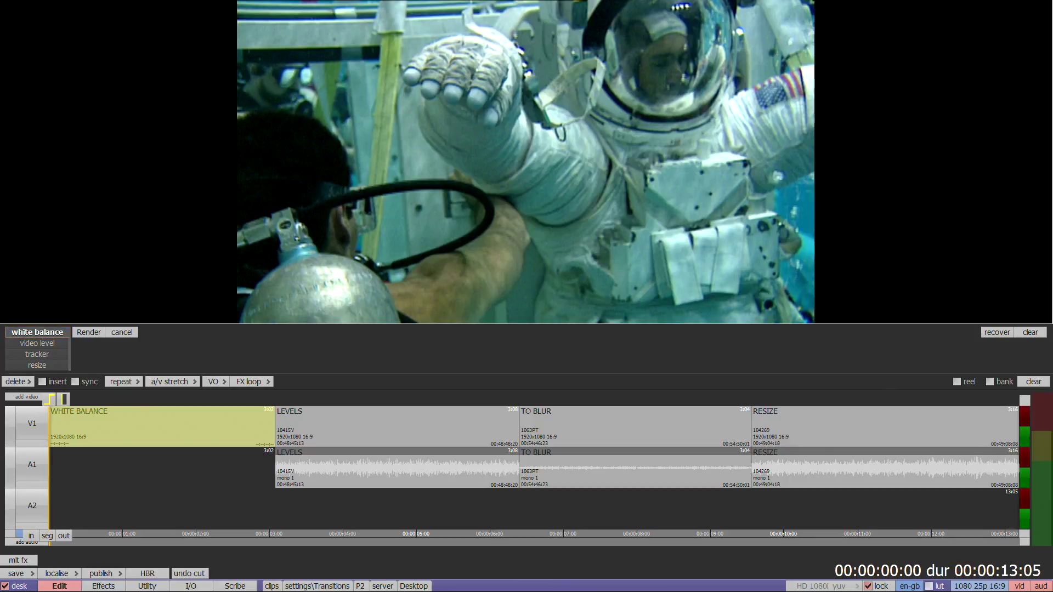
pyautogui.click(638, 242)
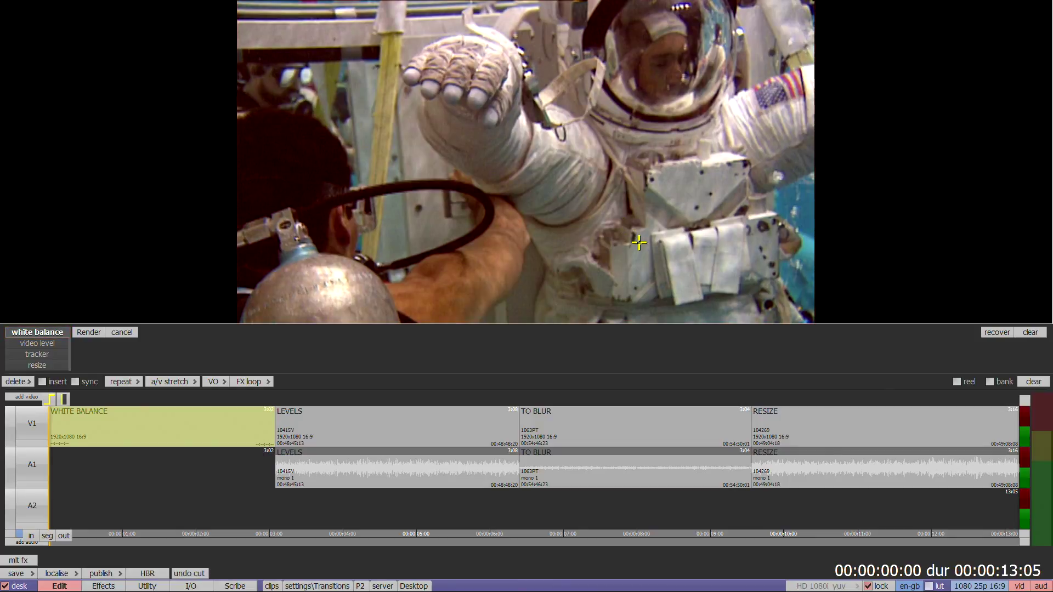
pyautogui.click(597, 28)
pyautogui.click(548, 143)
pyautogui.click(89, 333)
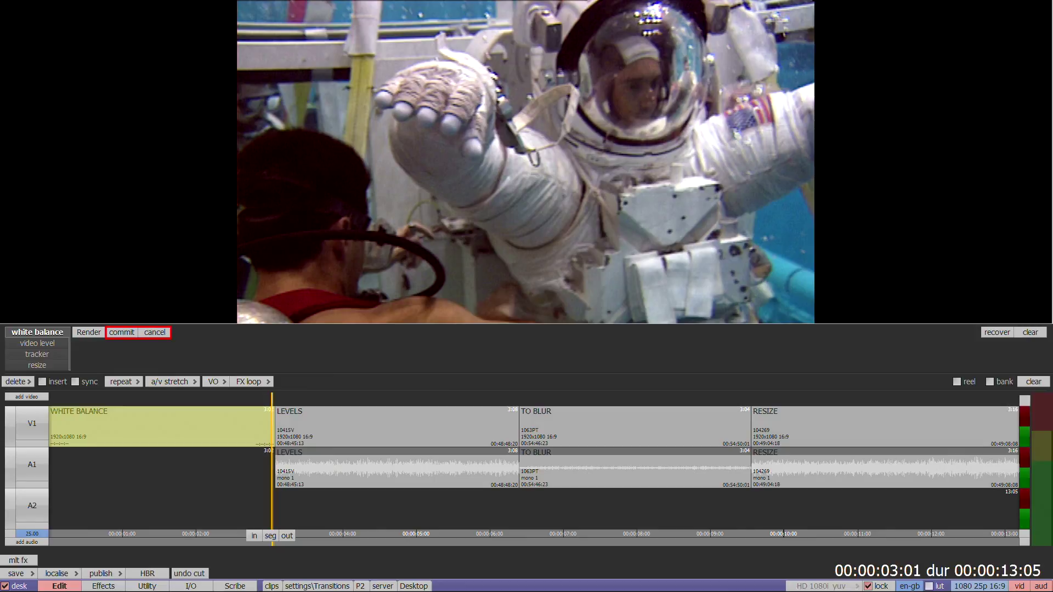
pyautogui.click(122, 332)
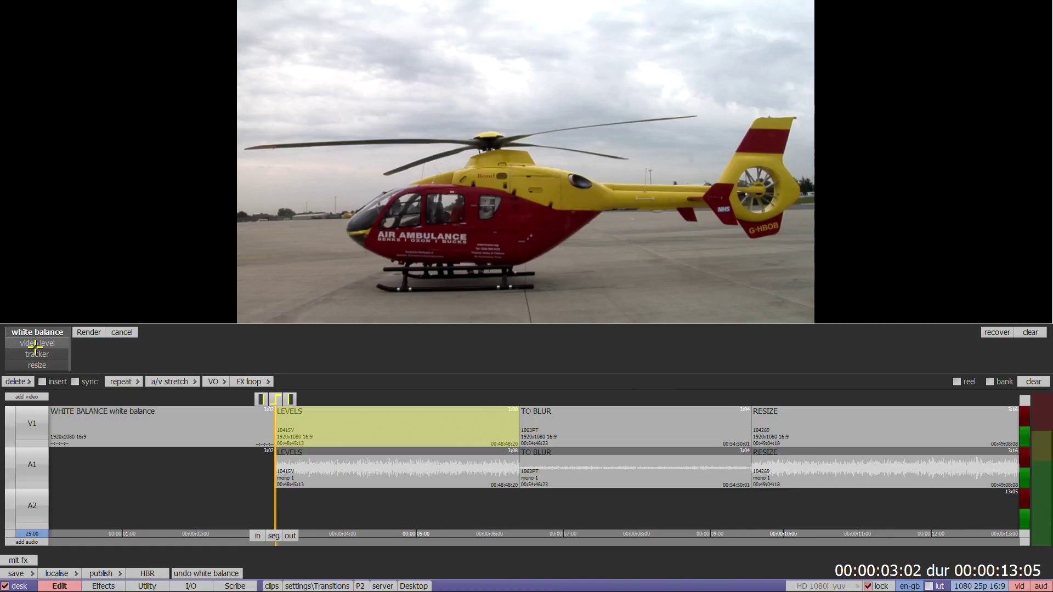
# Try a video level adjustment that brightens the LEVELS clip, and clear it
pyautogui.click(35, 344)
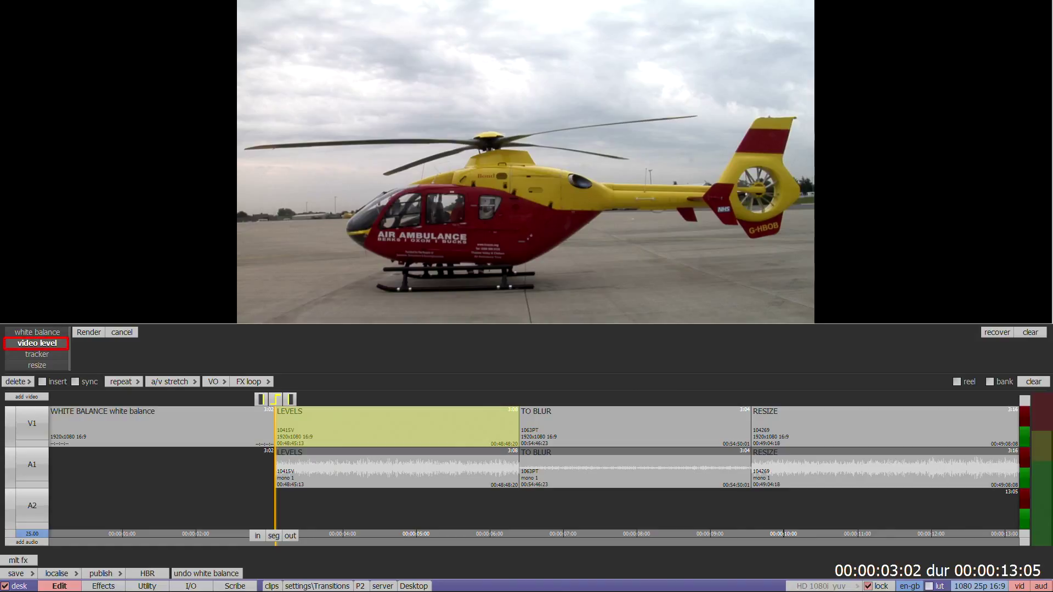
pyautogui.moveTo(559, 177); pyautogui.dragTo(566, 150)
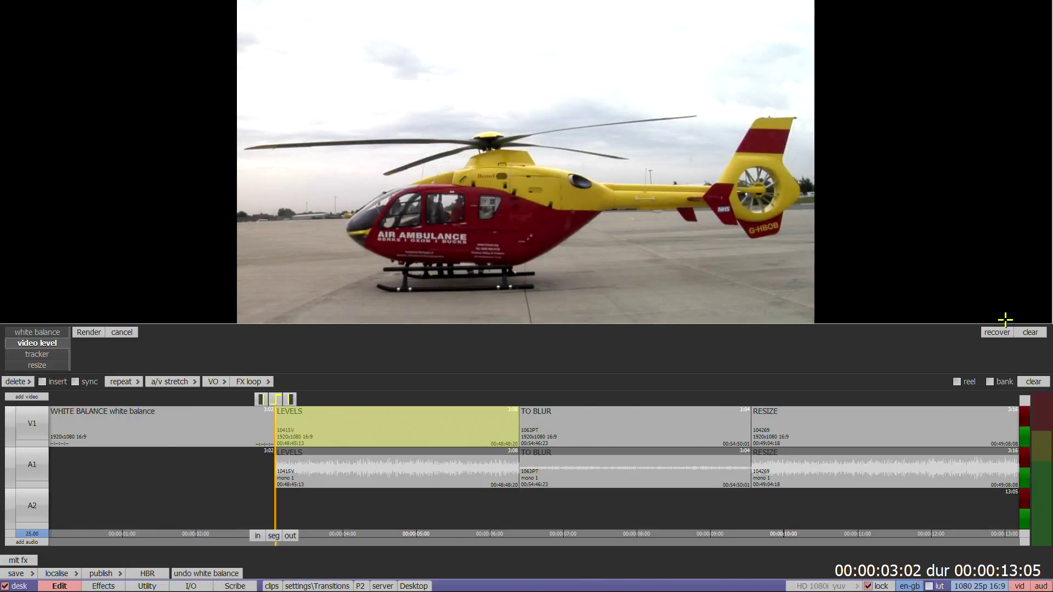
pyautogui.click(1031, 332)
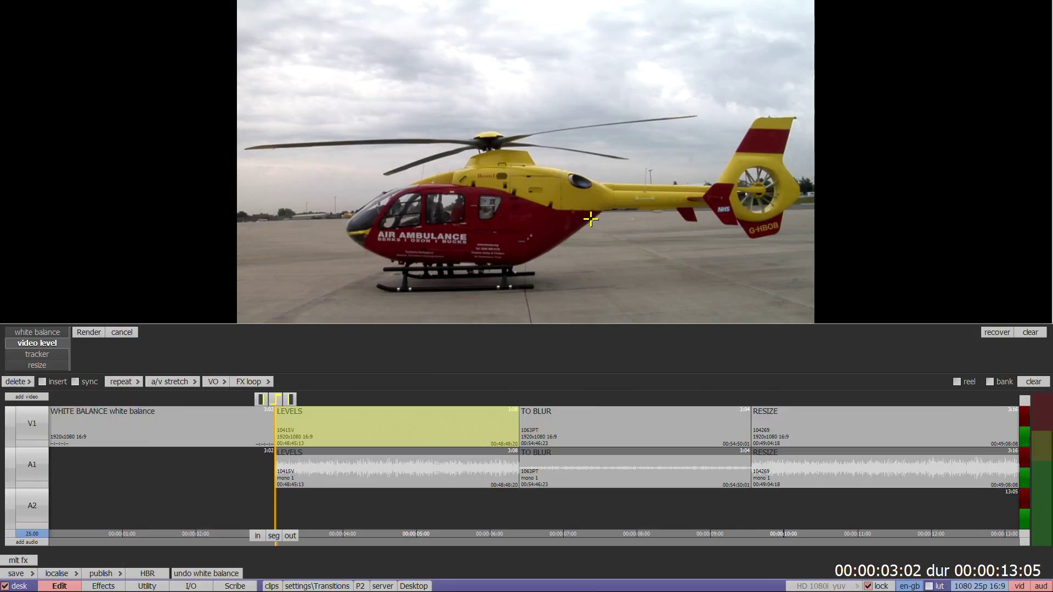
# Try the alternative level adjustment on the LEVELS clip, clear it, and vary the video level once more
pyautogui.press('ctrl')
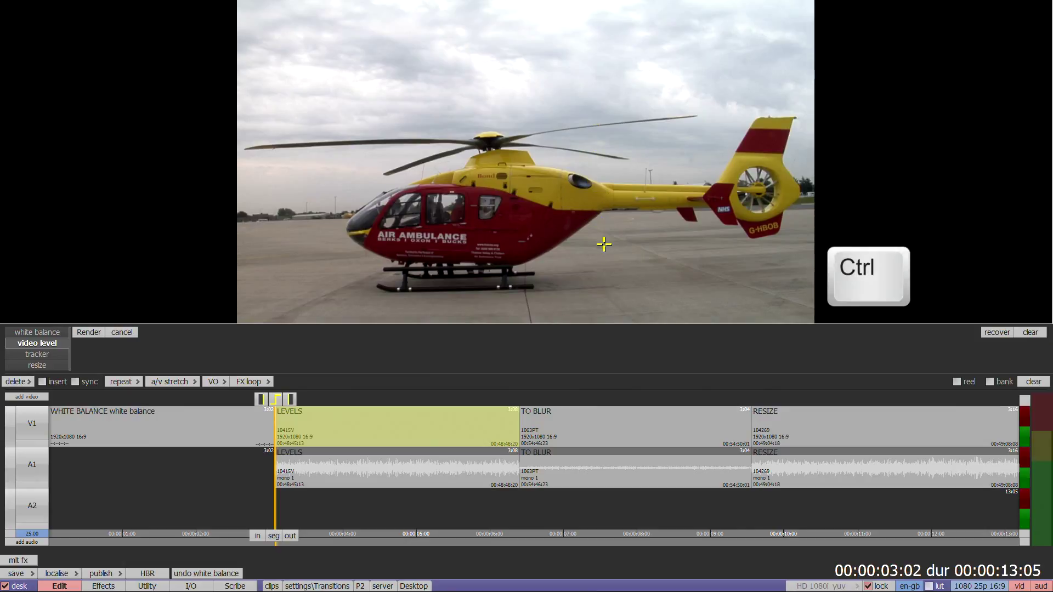
pyautogui.moveTo(535, 236)
pyautogui.mouseDown()
pyautogui.moveTo(529, 85)
pyautogui.moveTo(538, 249)
pyautogui.moveTo(529, 87)
pyautogui.moveTo(539, 225)
pyautogui.mouseUp()
pyautogui.click(1019, 329)
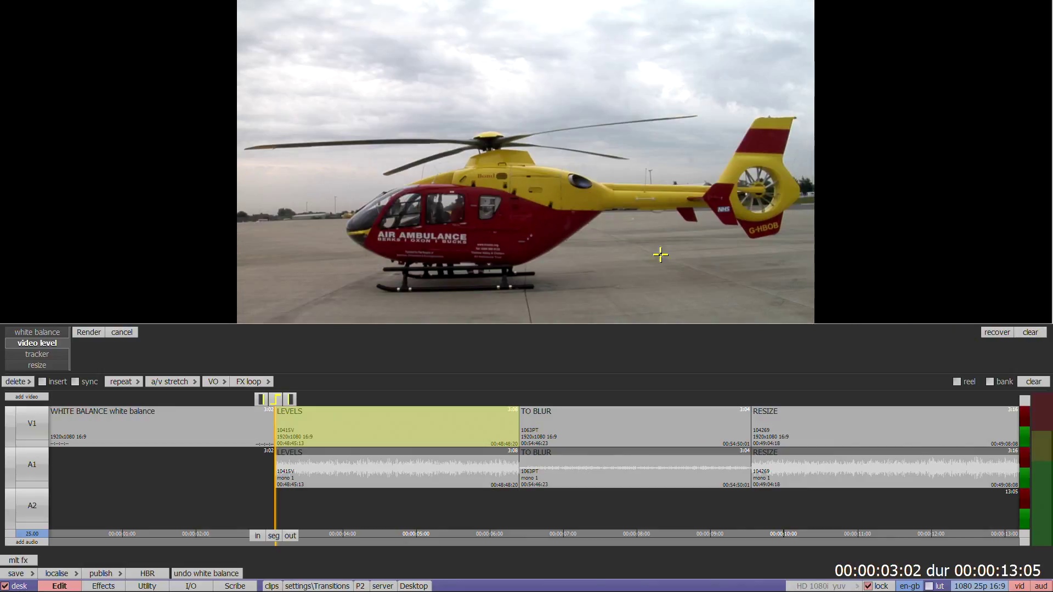
pyautogui.moveTo(543, 166); pyautogui.dragTo(580, 297)
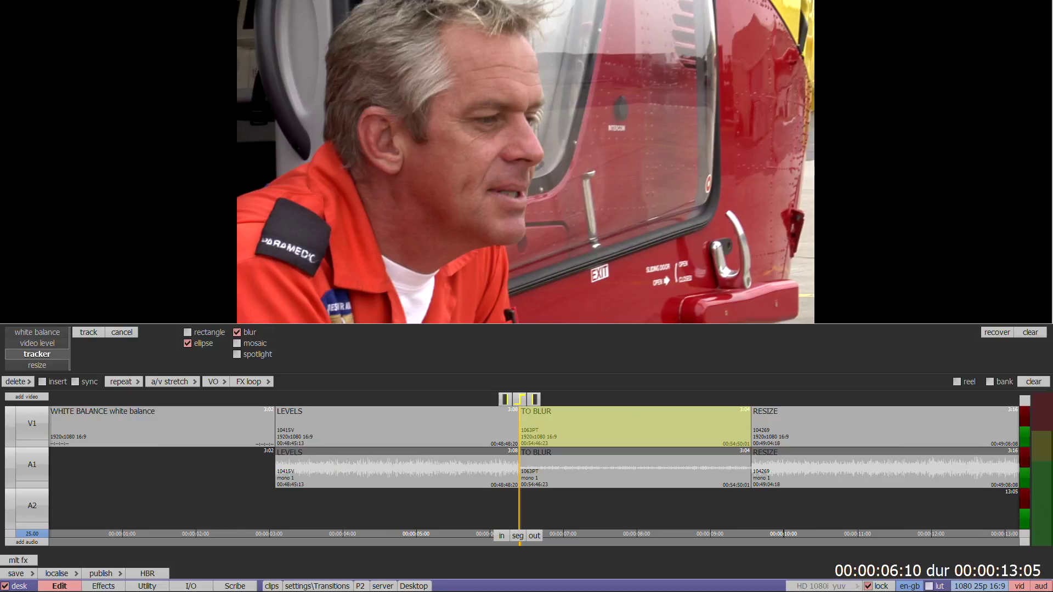
# Place an elliptical spotlight tracker on the man's cheek in the TO BLUR clip and try different widths and heights
pyautogui.click(237, 354)
pyautogui.click(449, 154)
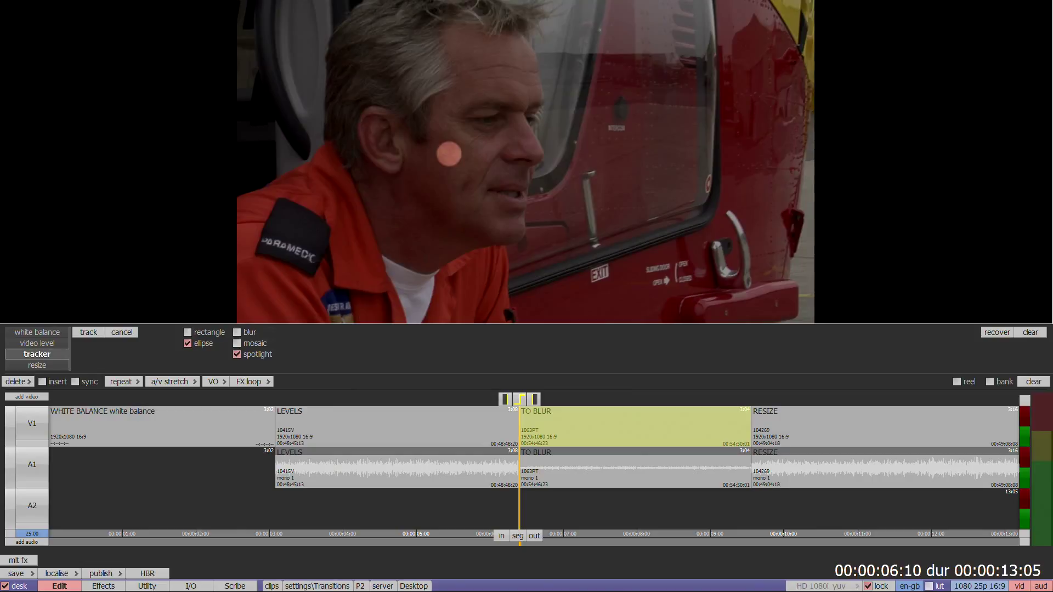
pyautogui.press('ctrl')
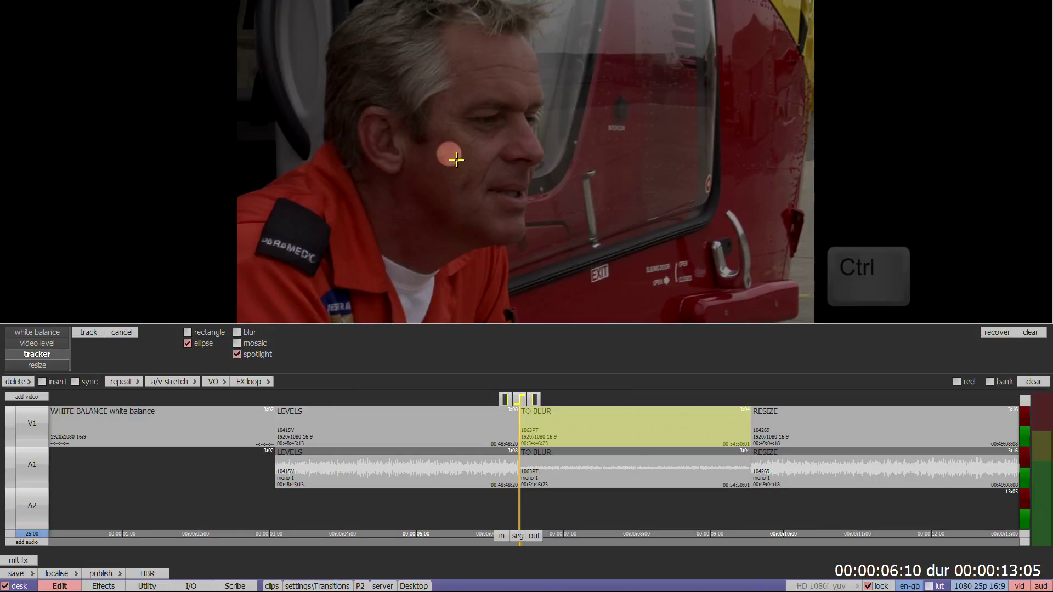
pyautogui.keyDown('ctrl'); pyautogui.click(449, 302); pyautogui.keyUp('ctrl')
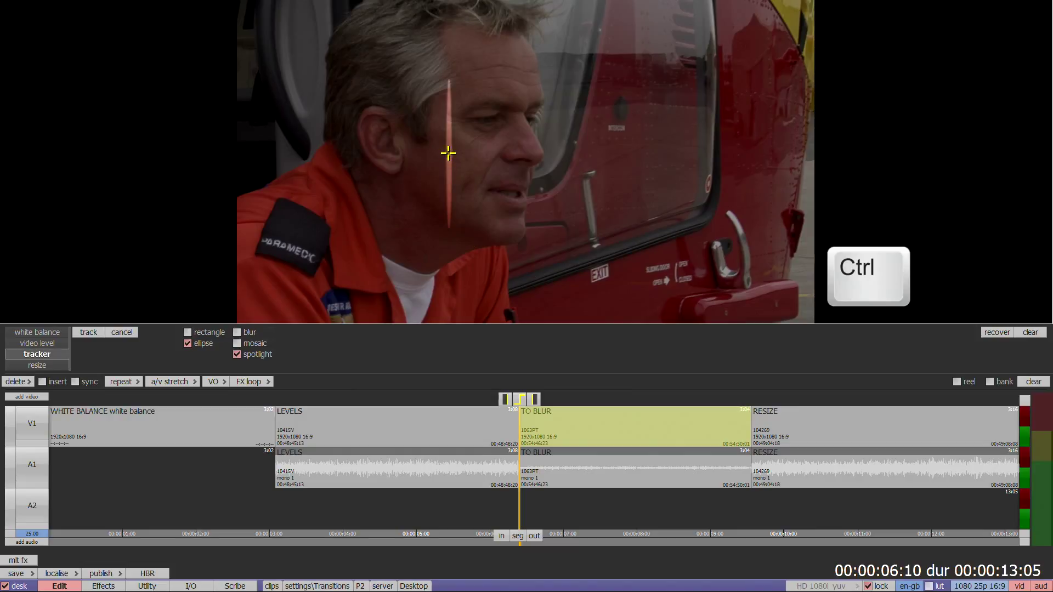
pyautogui.keyDown('ctrl'); pyautogui.click(671, 159); pyautogui.keyUp('ctrl')
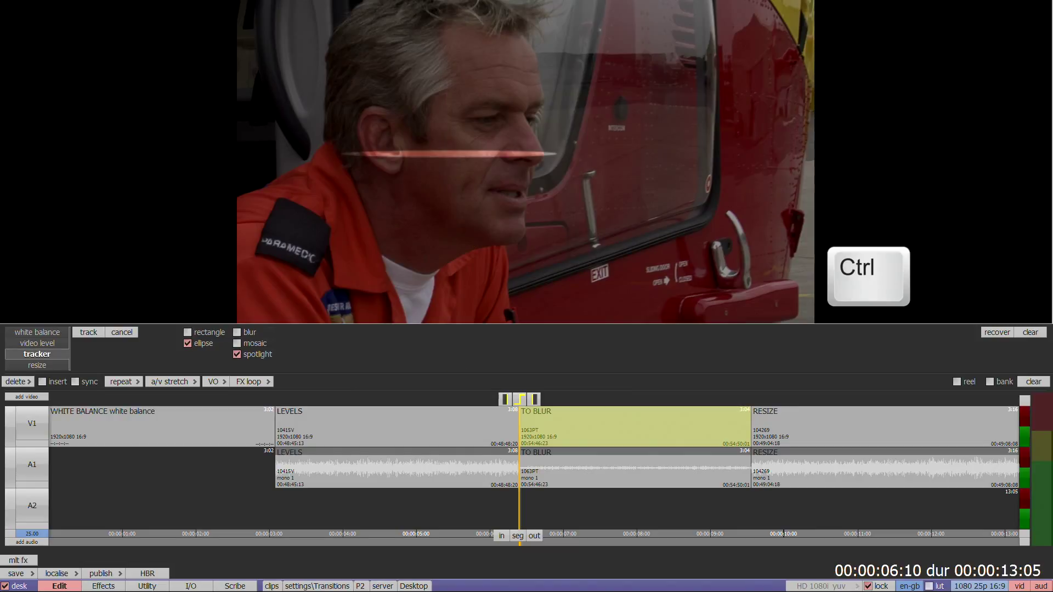
pyautogui.keyDown('ctrl'); pyautogui.click(736, 321); pyautogui.keyUp('ctrl')
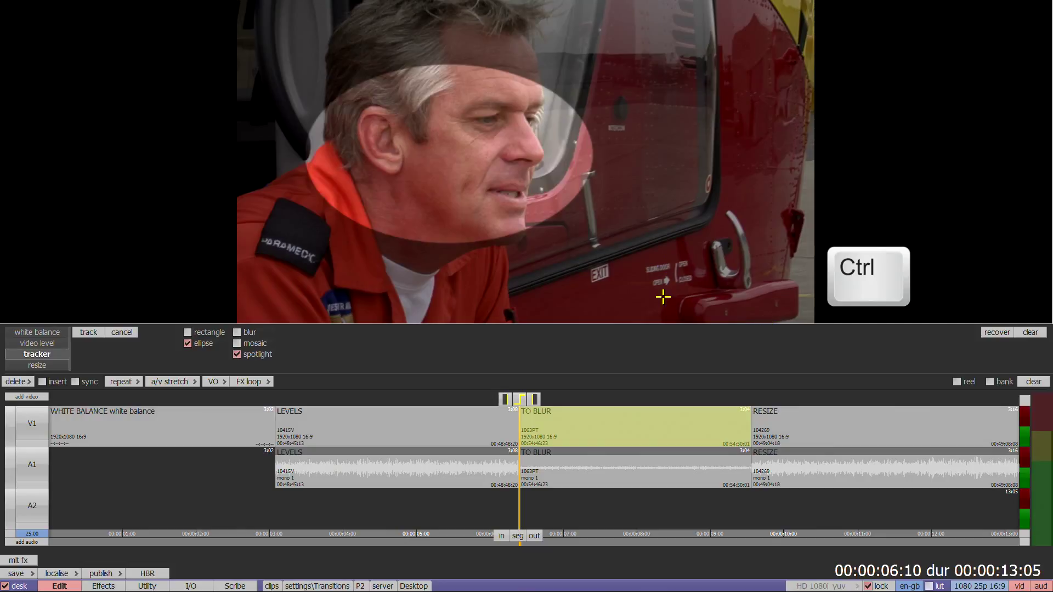
pyautogui.keyDown('ctrl'); pyautogui.click(530, 245); pyautogui.keyUp('ctrl')
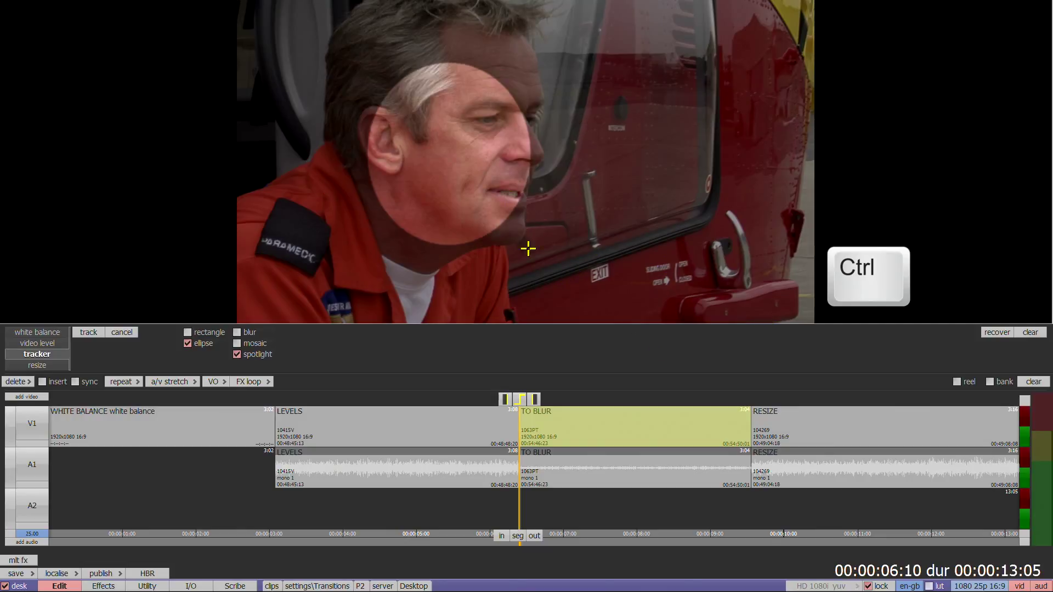
pyautogui.keyDown('ctrl'); pyautogui.click(500, 248); pyautogui.keyUp('ctrl')
pyautogui.keyDown('ctrl'); pyautogui.click(466, 238); pyautogui.keyUp('ctrl')
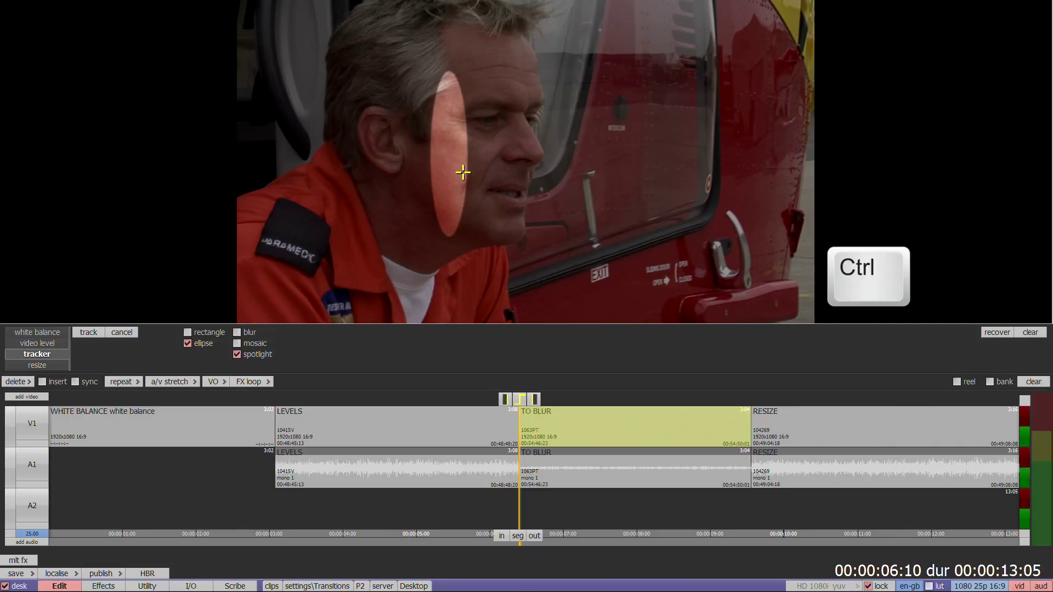
# Enlarge the spotlight ellipse into a near-circle and position it over the man's whole head
pyautogui.moveTo(601, 324); pyautogui.dragTo(596, 282)
pyautogui.moveTo(774, 349); pyautogui.dragTo(685, 280)
pyautogui.moveTo(561, 166); pyautogui.dragTo(834, 189)
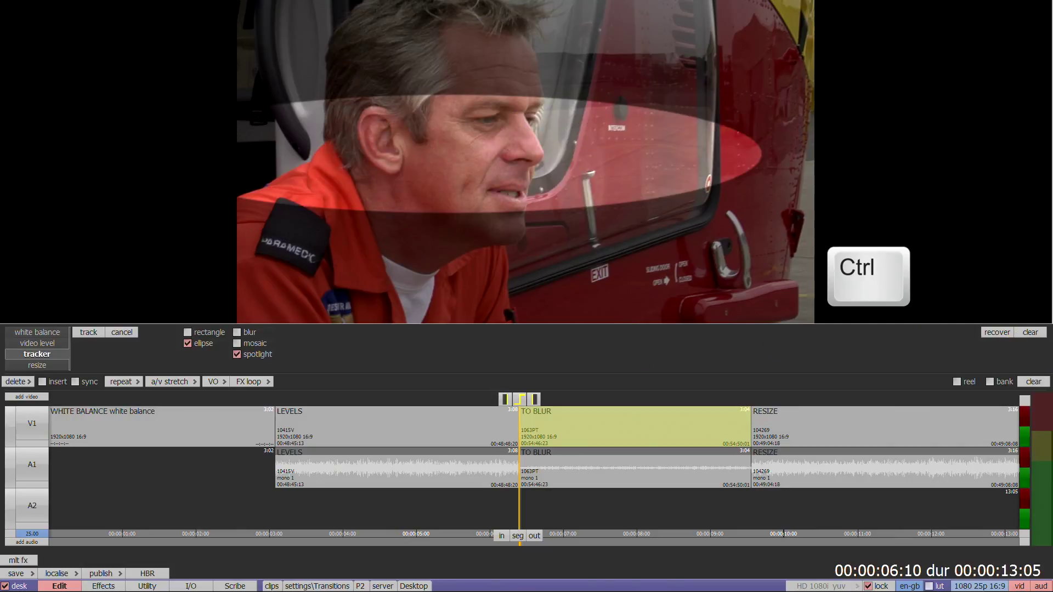
pyautogui.moveTo(474, 122); pyautogui.dragTo(769, 433)
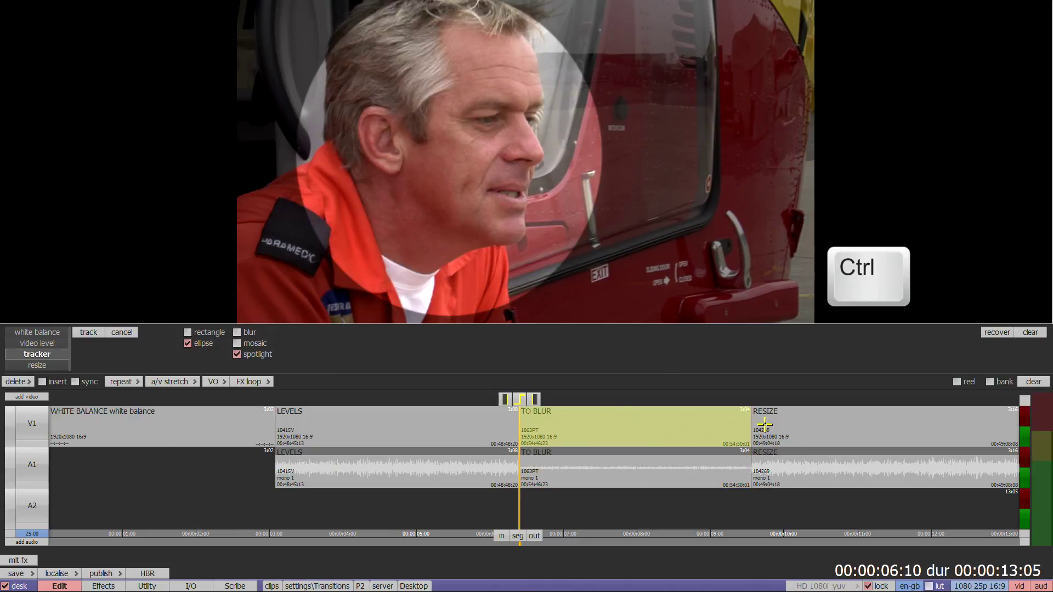
pyautogui.moveTo(486, 131); pyautogui.dragTo(438, 181)
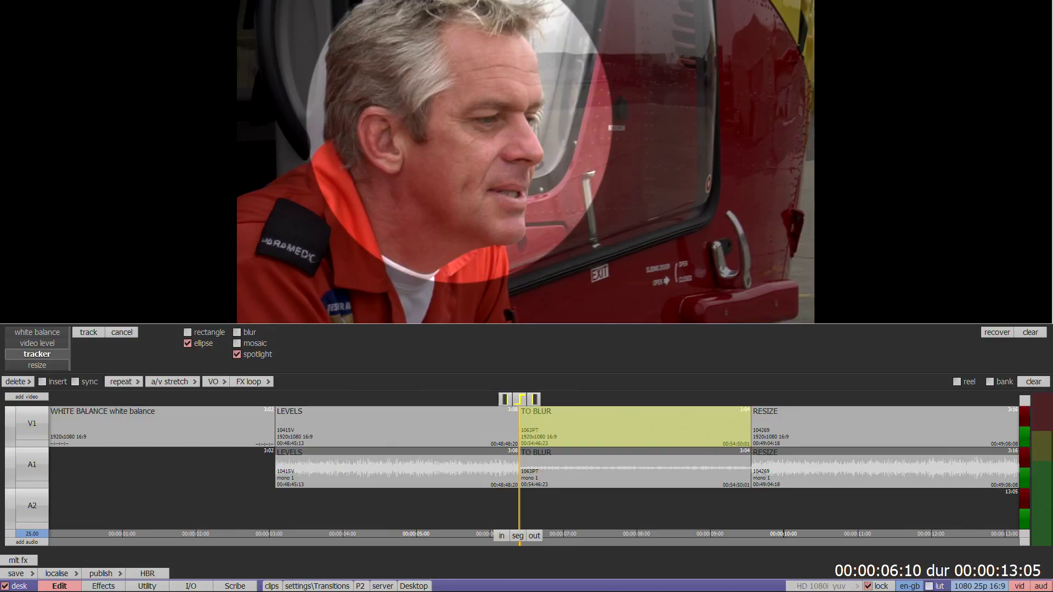
# Switch the tracked area's effect to blur, track the head through the TO BLUR clip and commit the result
pyautogui.click(237, 343)
pyautogui.click(237, 333)
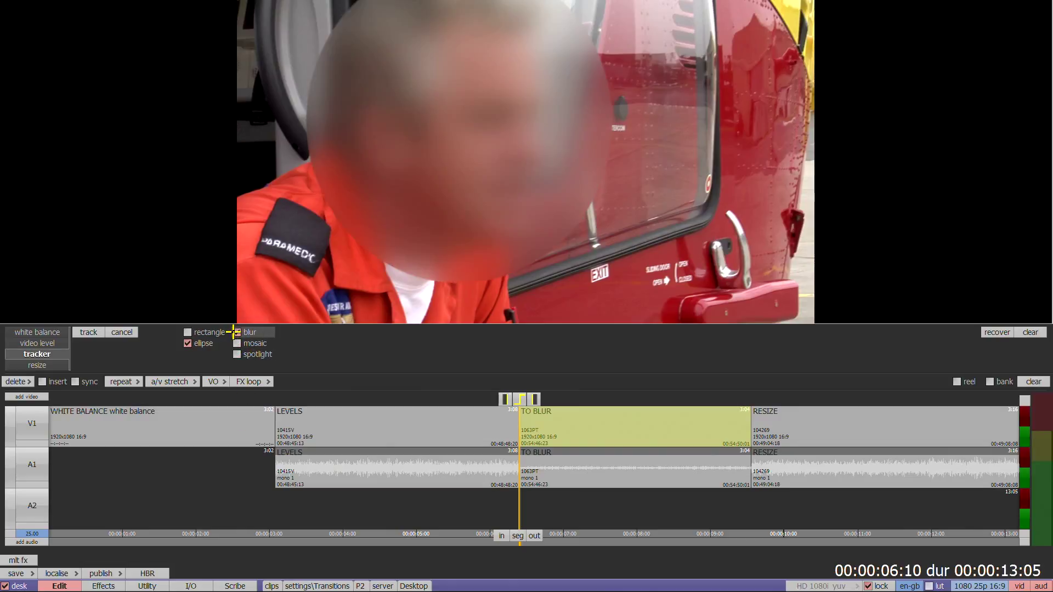
pyautogui.click(103, 333)
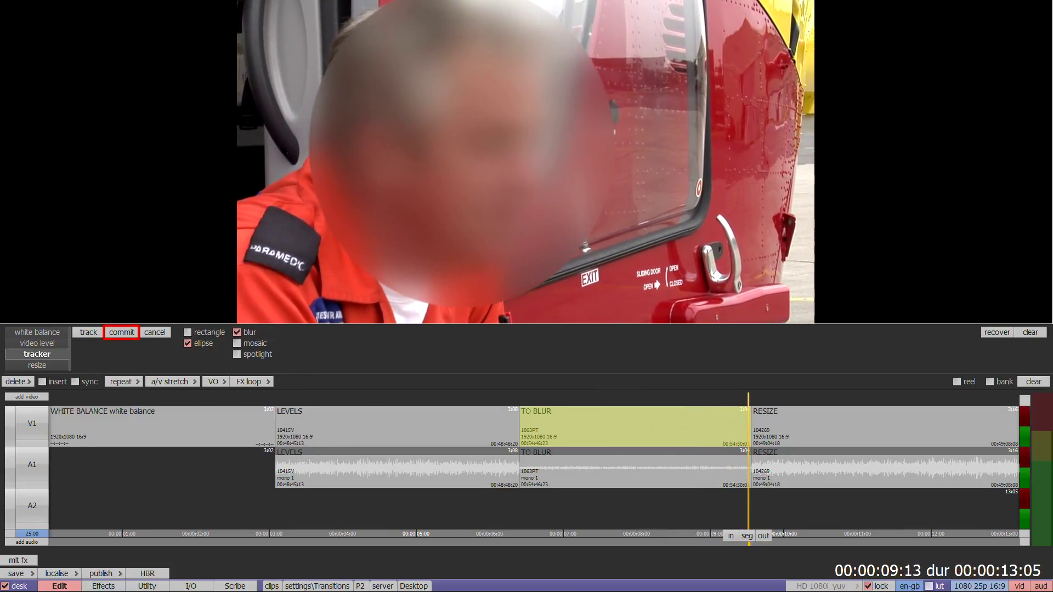
pyautogui.click(121, 333)
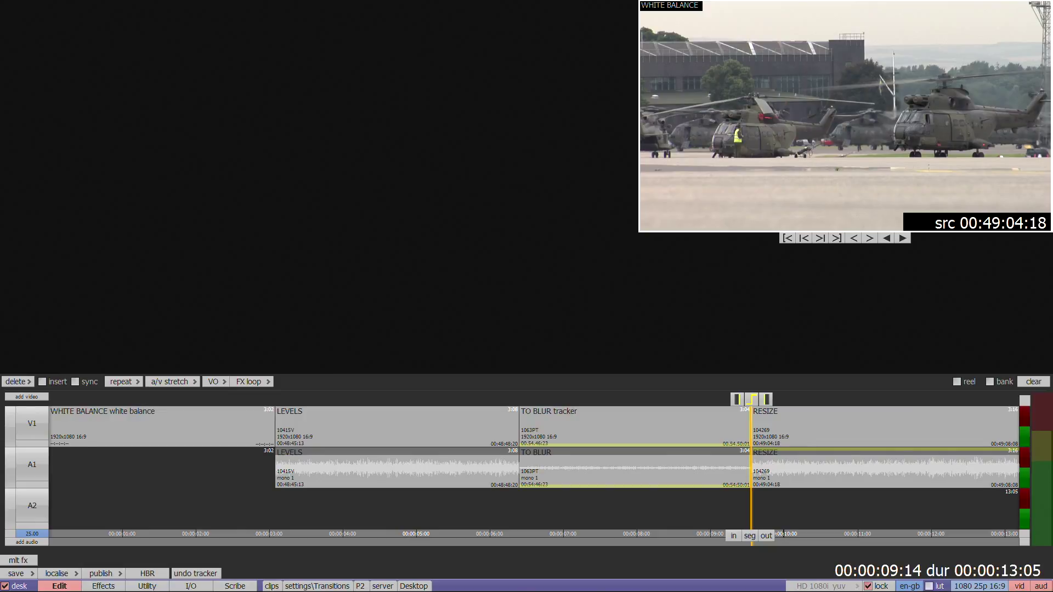
# Enlarge the RESIZE clip and reframe it on the helicopter beside the man in the yellow vest, and render and commit it
pyautogui.click(885, 426)
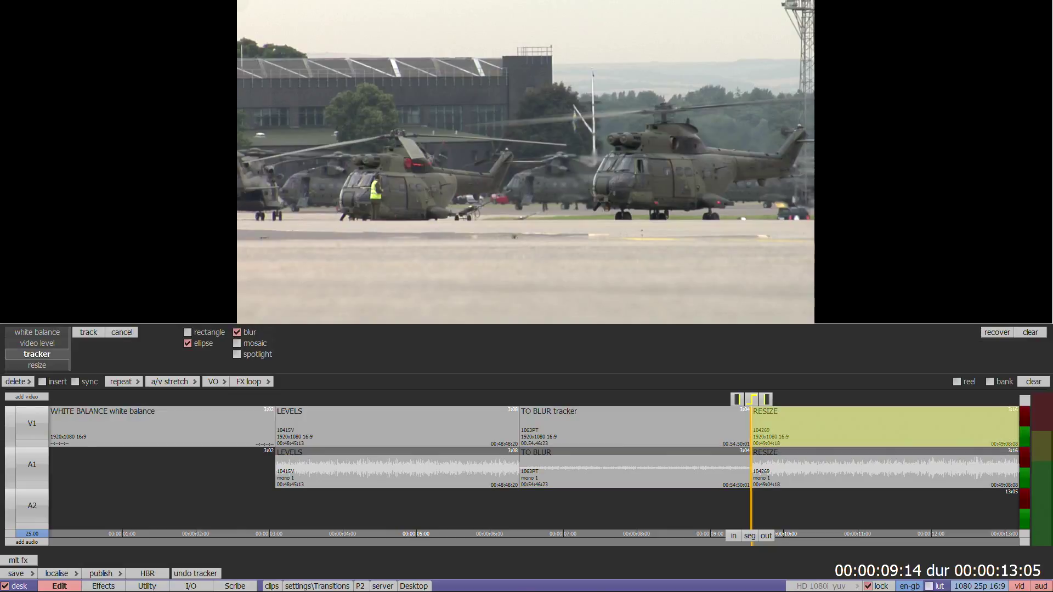
pyautogui.click(55, 366)
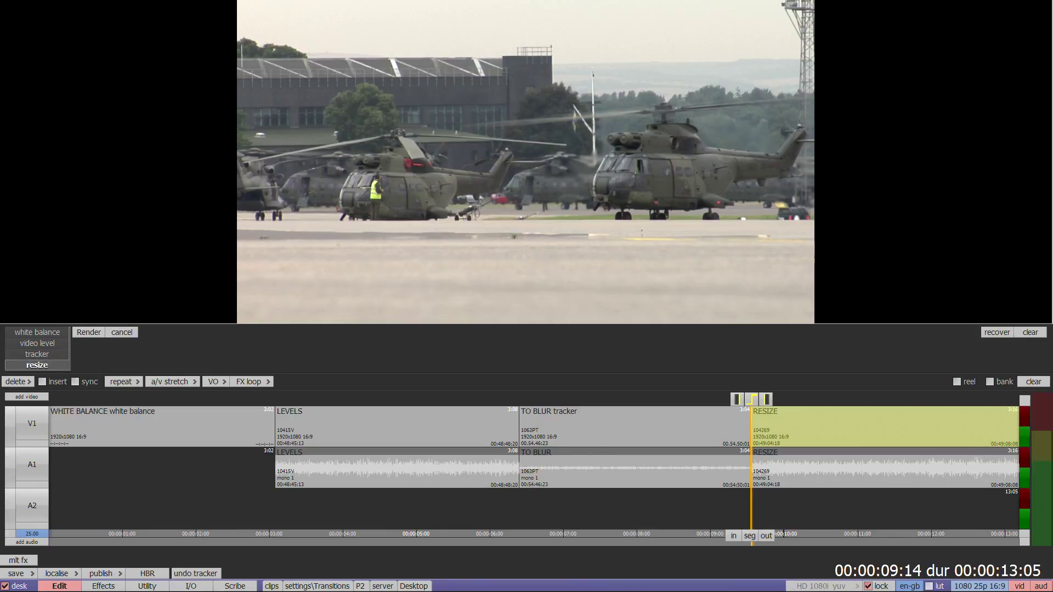
pyautogui.moveTo(556, 183); pyautogui.dragTo(558, 35)
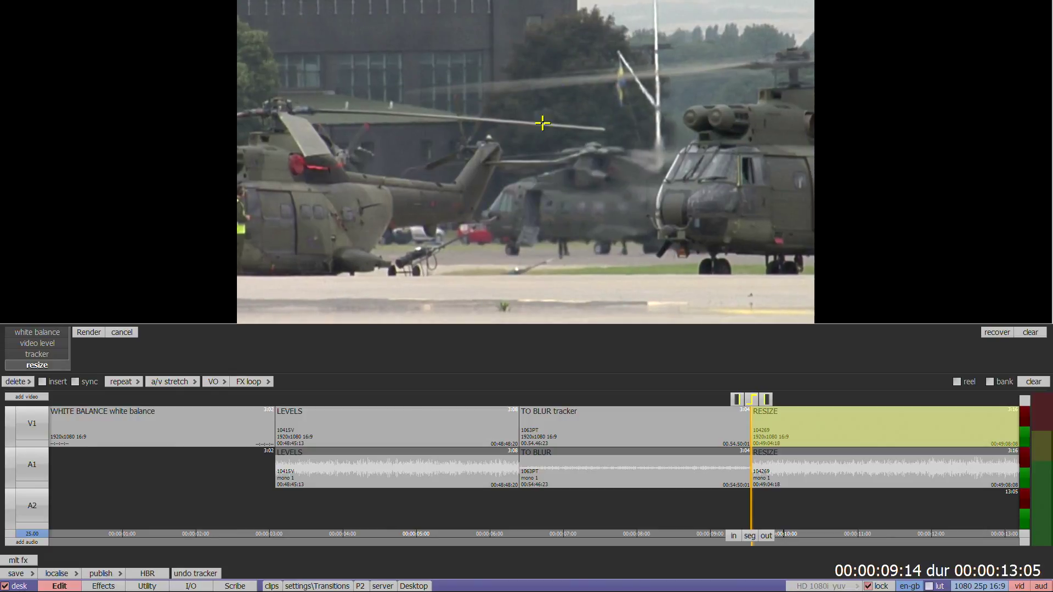
pyautogui.keyDown('ctrl'); pyautogui.moveTo(403, 196); pyautogui.dragTo(636, 205); pyautogui.keyUp('ctrl')
pyautogui.moveTo(545, 207); pyautogui.dragTo(764, 213)
pyautogui.keyDown('ctrl'); pyautogui.moveTo(465, 221); pyautogui.dragTo(658, 190); pyautogui.keyUp('ctrl')
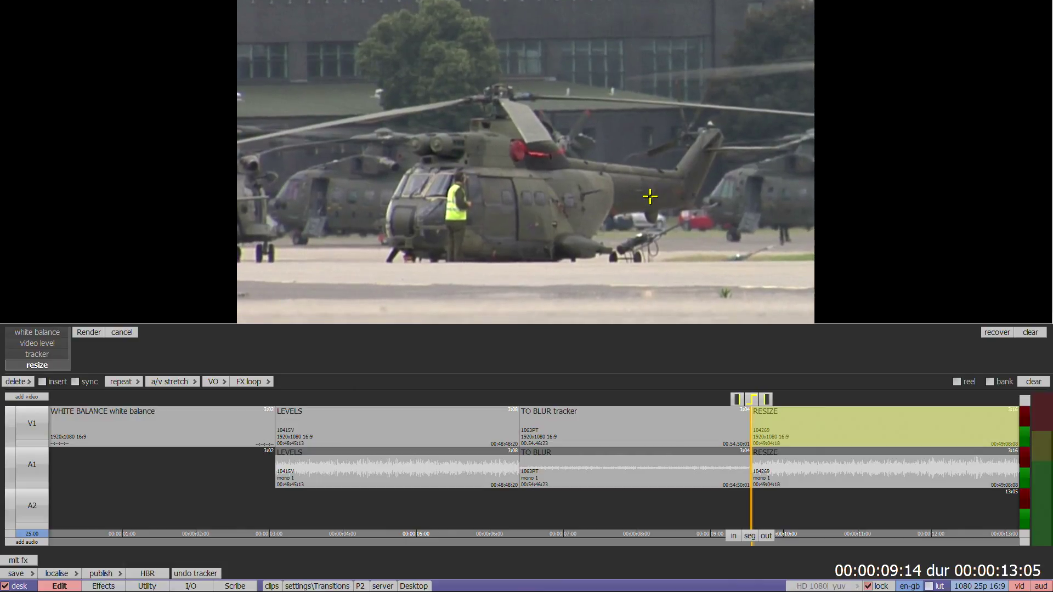
pyautogui.click(88, 333)
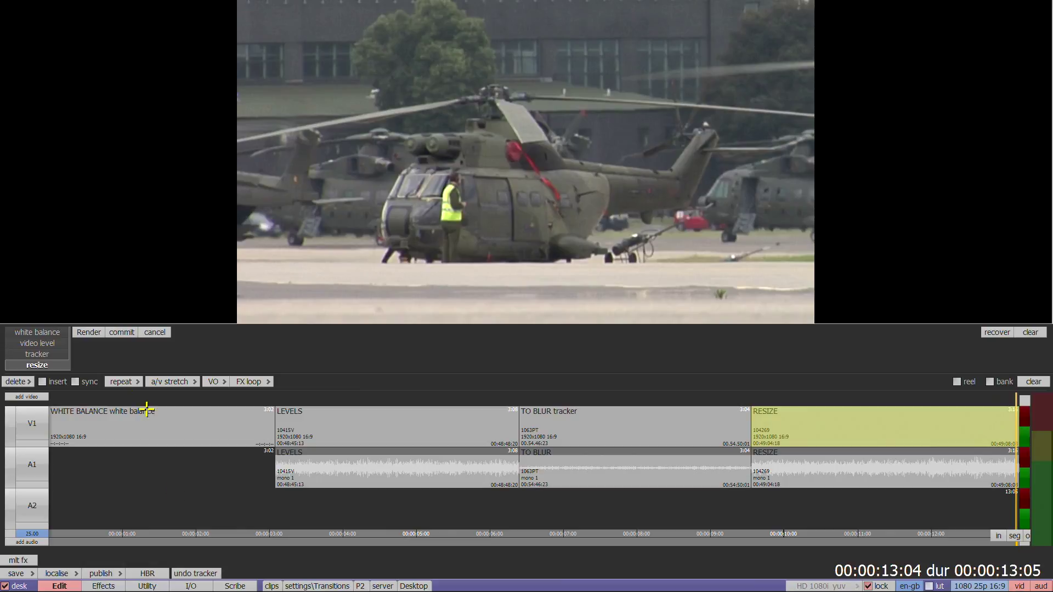
pyautogui.click(117, 334)
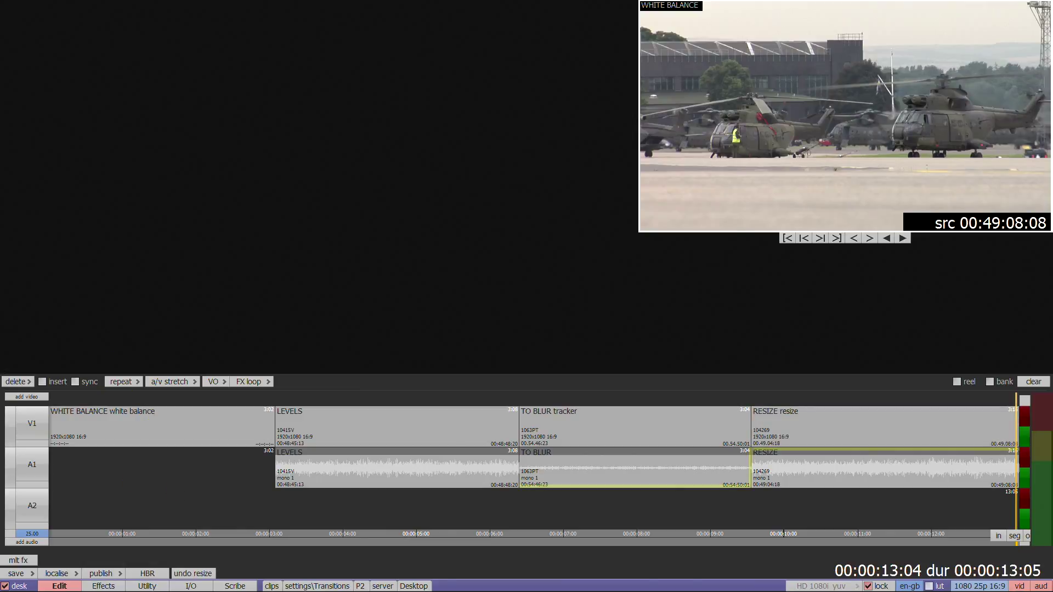
# Add a second tracker ellipse over the helicopter window in the already blurred TO BLUR clip
pyautogui.click(599, 516)
pyautogui.click(18, 559)
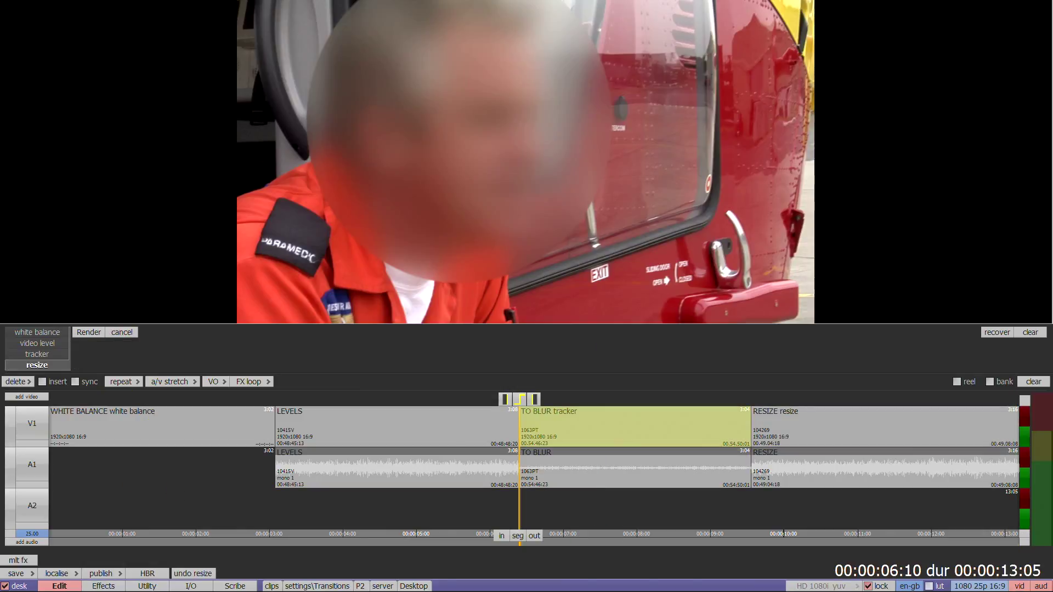
pyautogui.click(36, 355)
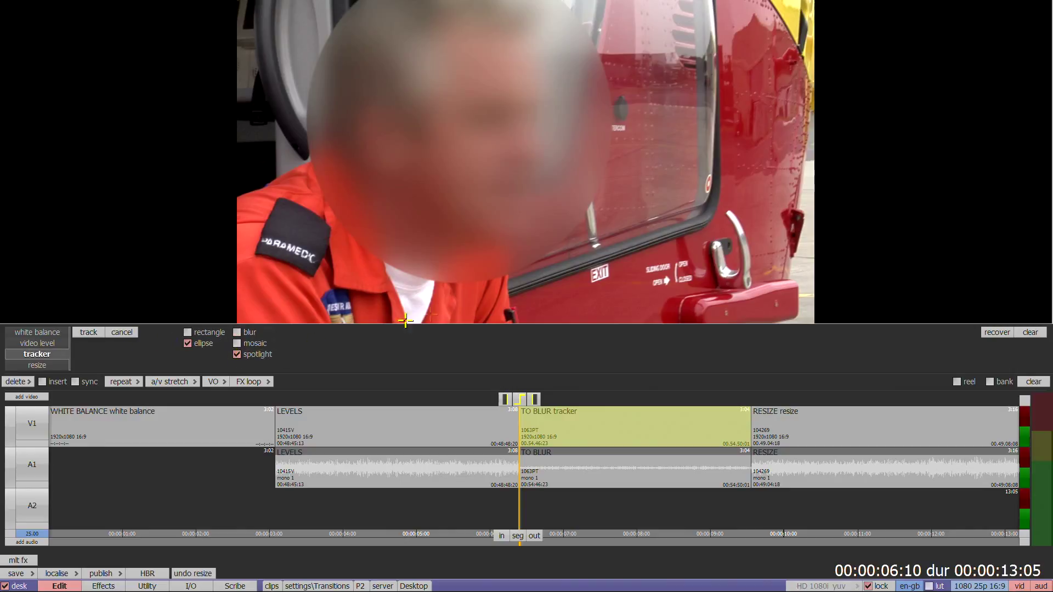
pyautogui.moveTo(653, 156); pyautogui.dragTo(701, 208)
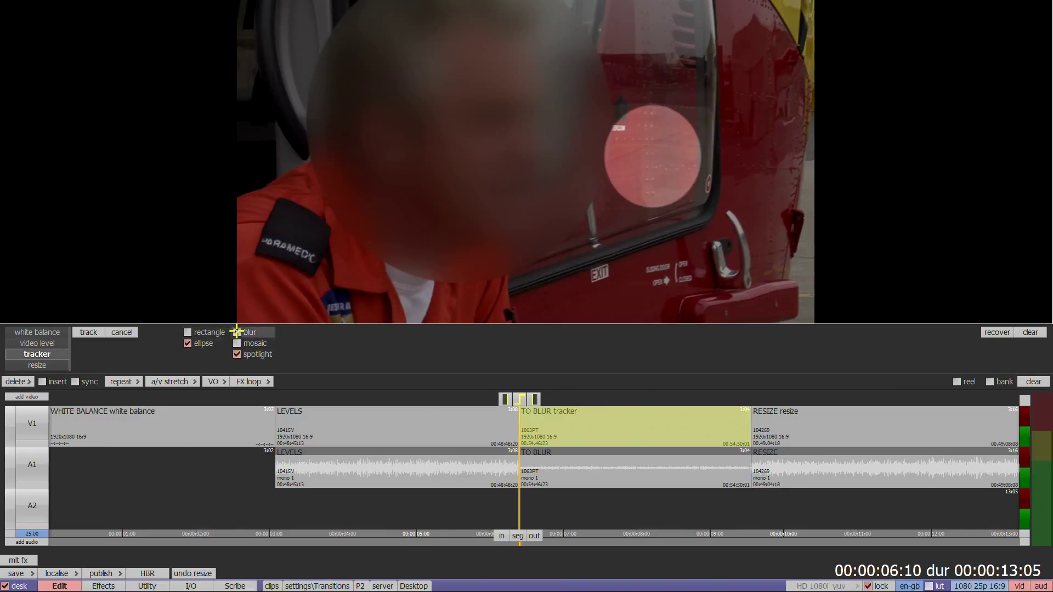